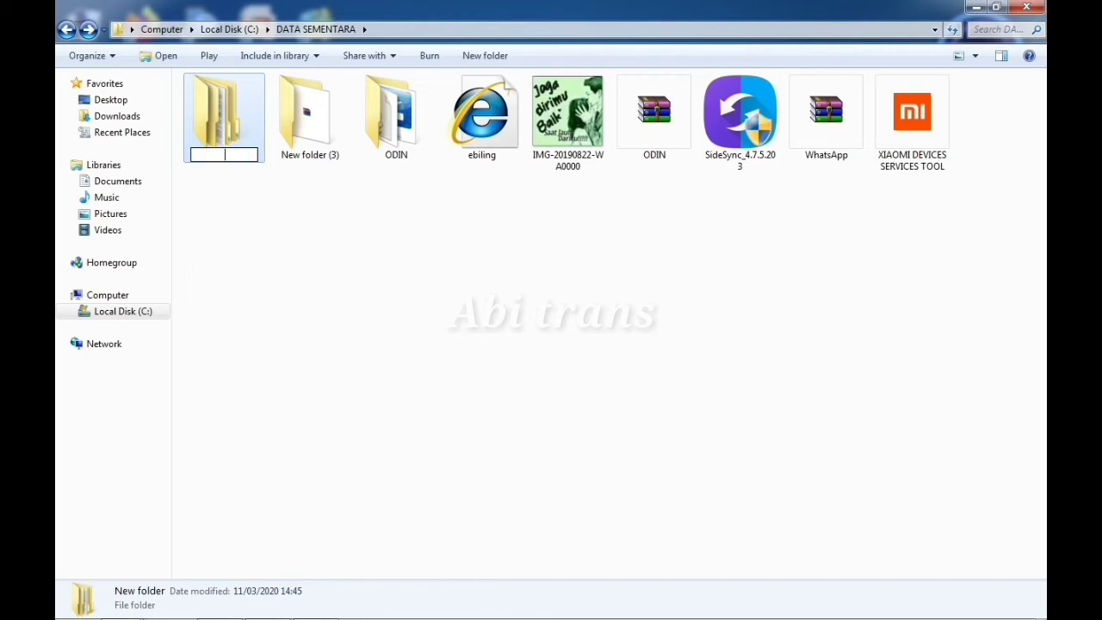
- Rename the new folder in DATA SEMENTARA as "sony e3 dual" and refresh the folder view
{"action": "type", "text": "ony e3 dual"}
{"action": "key", "text": "Return"}
{"action": "right_click", "coordinate": [290, 266]}
{"action": "left_click", "coordinate": [327, 326]}
- Extract the Sony Xperia E3 Dual D2212 ZIP archive inside the sony e3 dual folder and open the extracted folder
{"action": "double_click", "coordinate": [395, 116]}
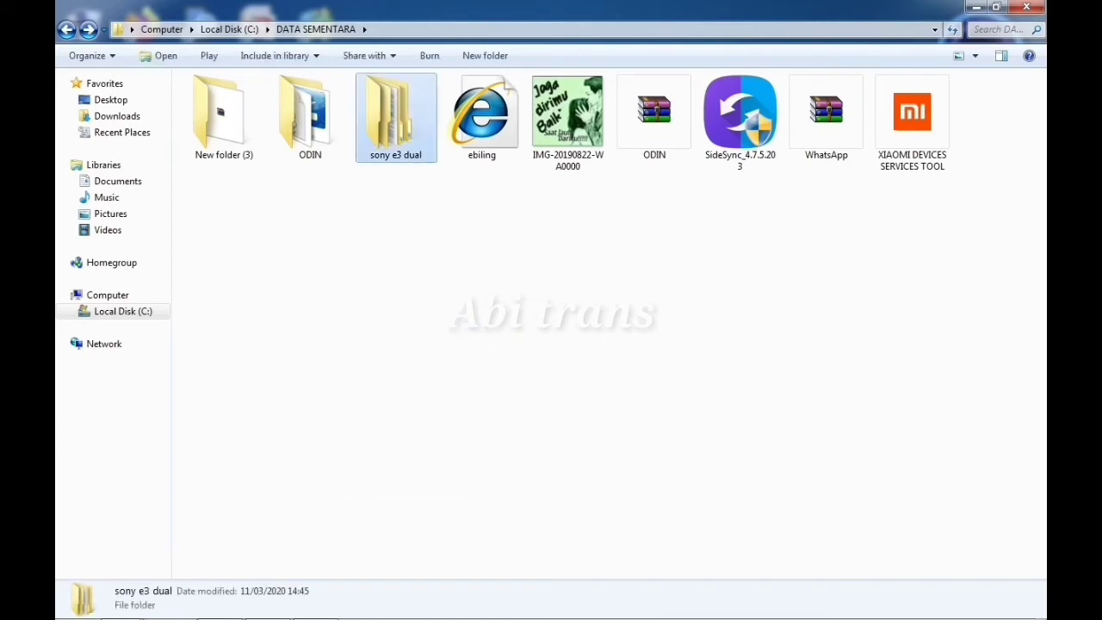
{"action": "left_click", "coordinate": [284, 101]}
{"action": "right_click", "coordinate": [348, 99]}
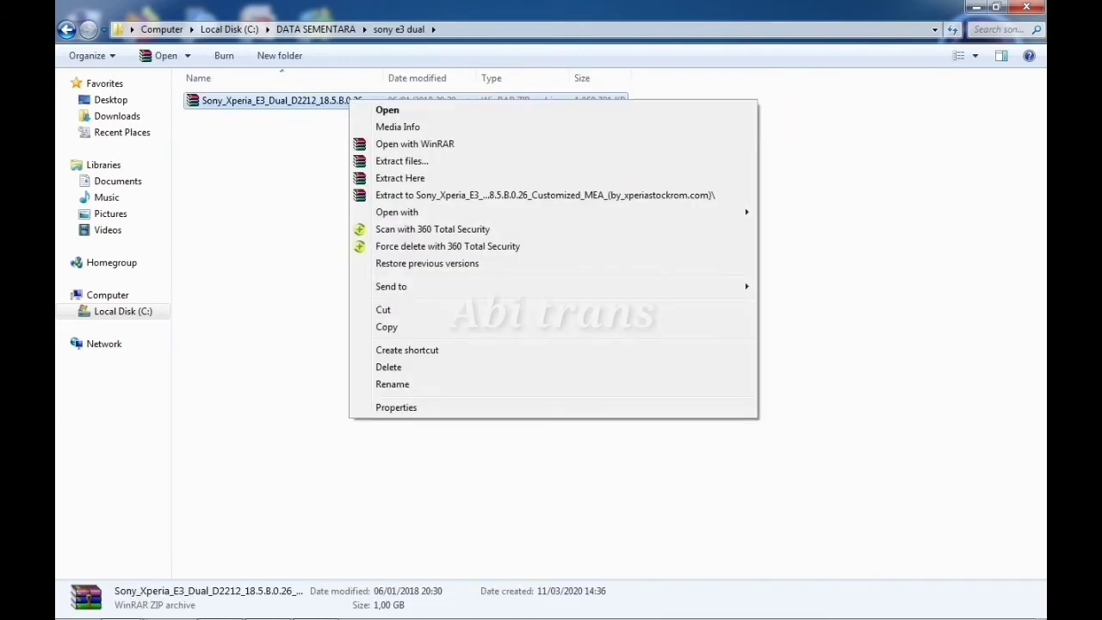
{"action": "left_click", "coordinate": [405, 177]}
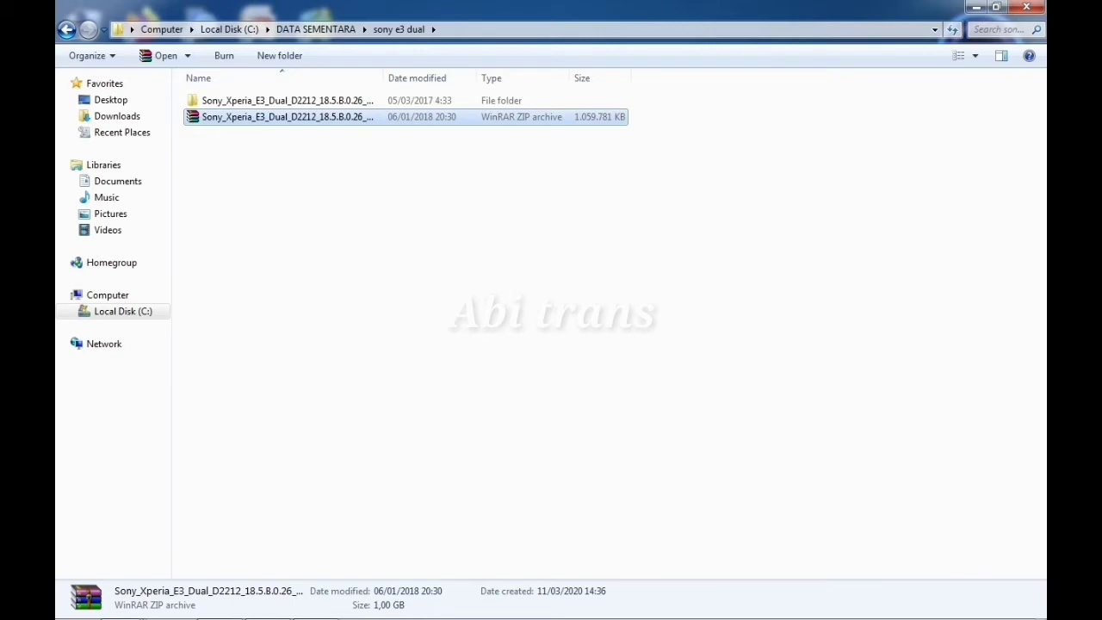
{"action": "double_click", "coordinate": [284, 100]}
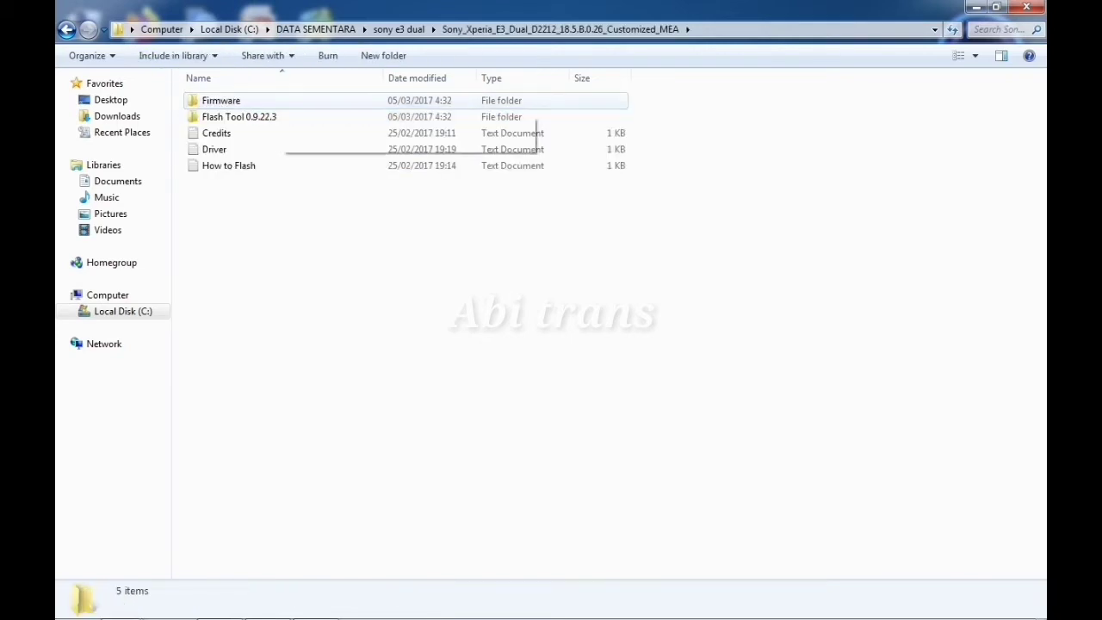
- Look at the flashtool-0.9.22.3-windows installer in the Flash Tool 0.9.22.3 folder, opening its setup and cancelling it
{"action": "double_click", "coordinate": [239, 116]}
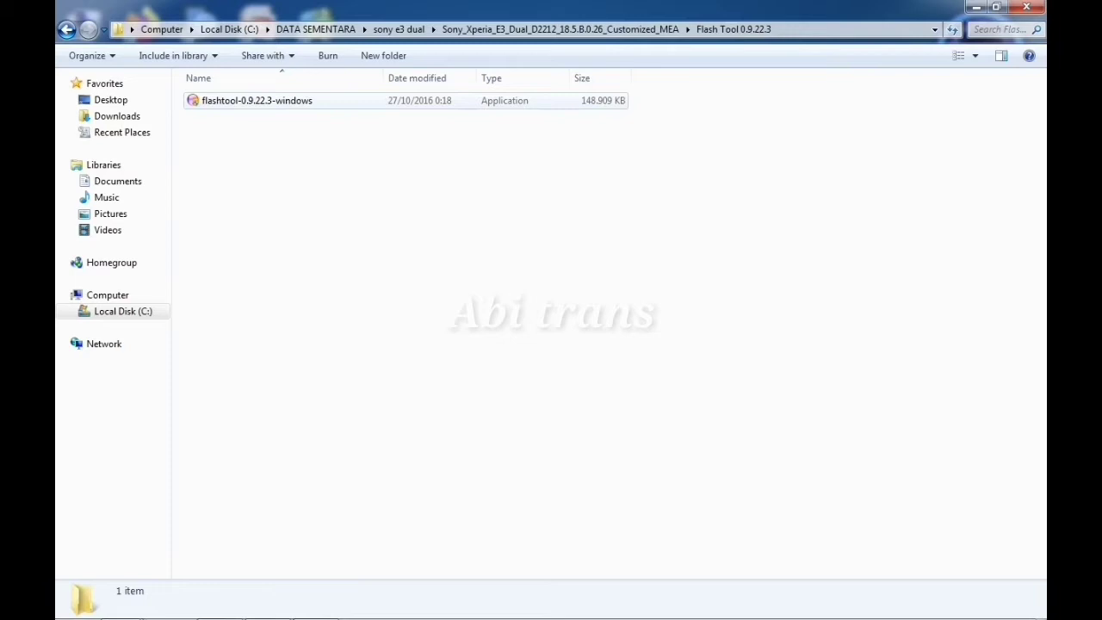
{"action": "left_click", "coordinate": [257, 100]}
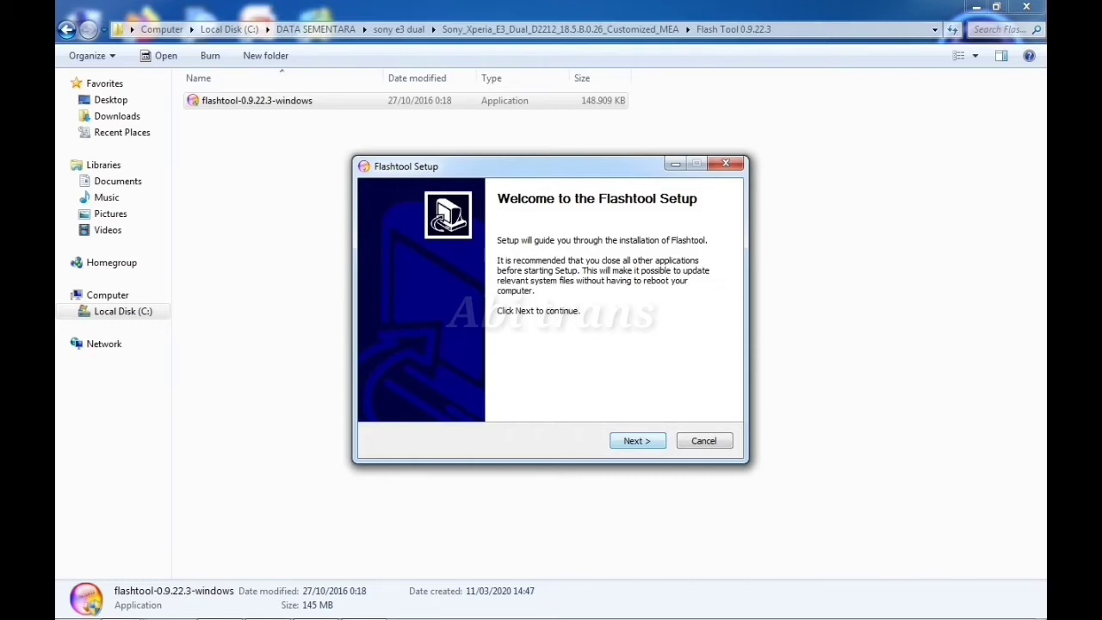
{"action": "key", "text": "Escape"}
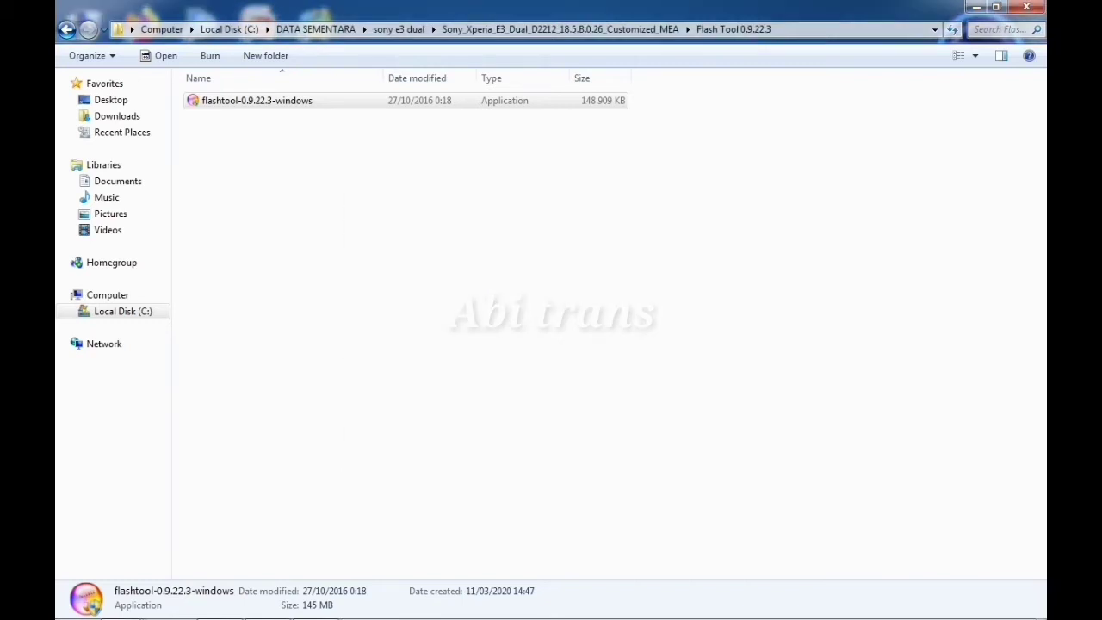
- Read the download link in the Driver text file of the extracted firmware folder and close the file
{"action": "key", "text": "BackSpace"}
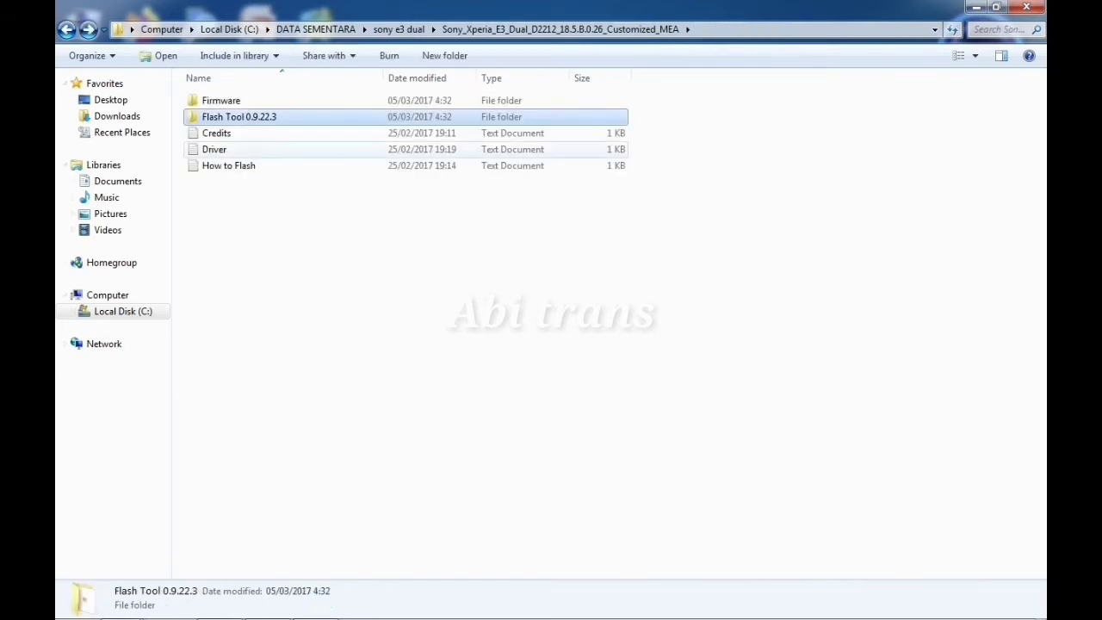
{"action": "double_click", "coordinate": [213, 149]}
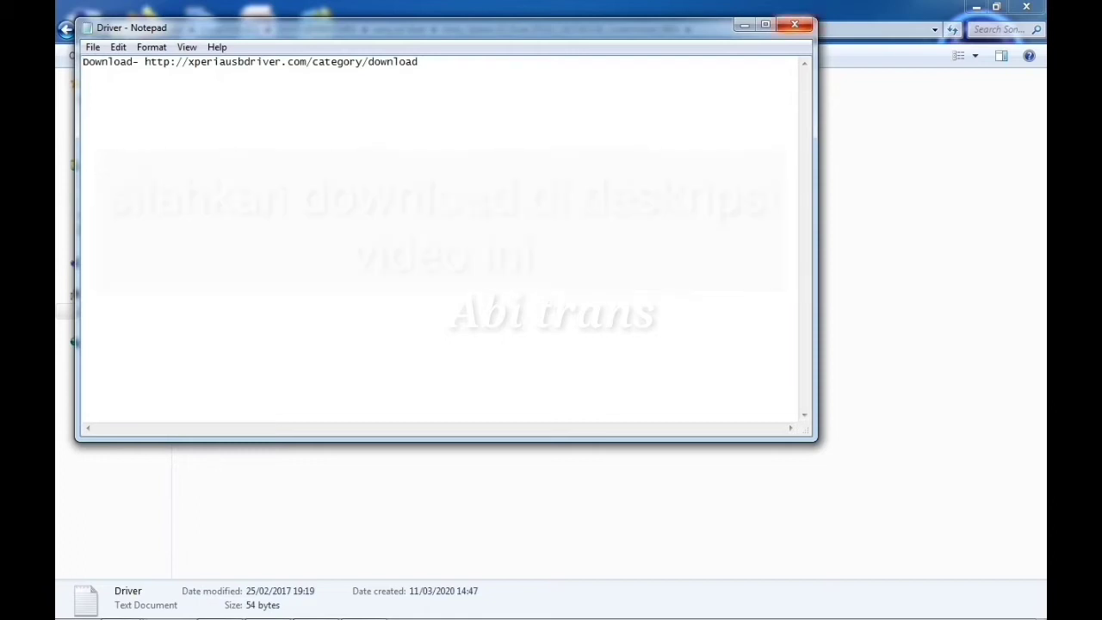
{"action": "key", "text": "alt+F4"}
- Copy the D2212_18.5.B.0.26_Customized-MEA FTF file from the Firmware folder
{"action": "double_click", "coordinate": [220, 100]}
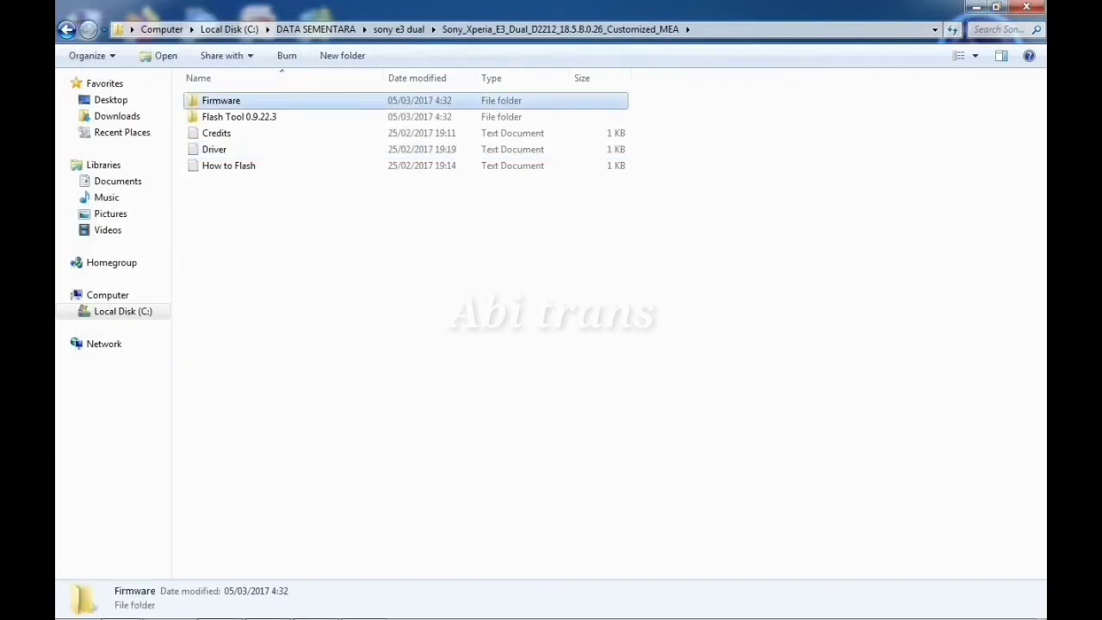
{"action": "left_click", "coordinate": [259, 100]}
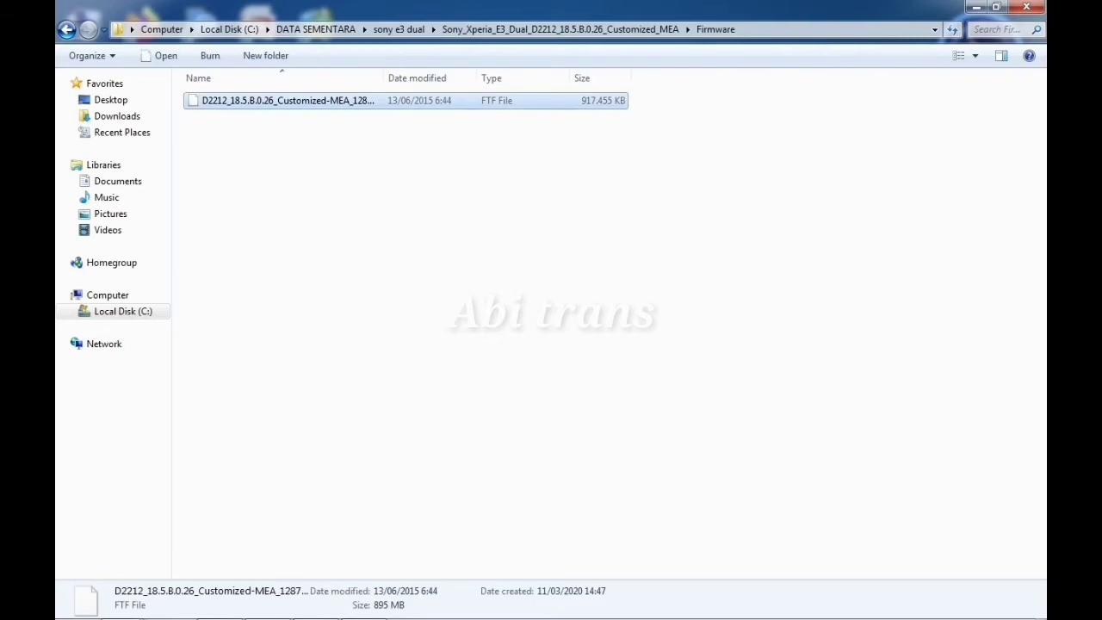
{"action": "right_click", "coordinate": [322, 100]}
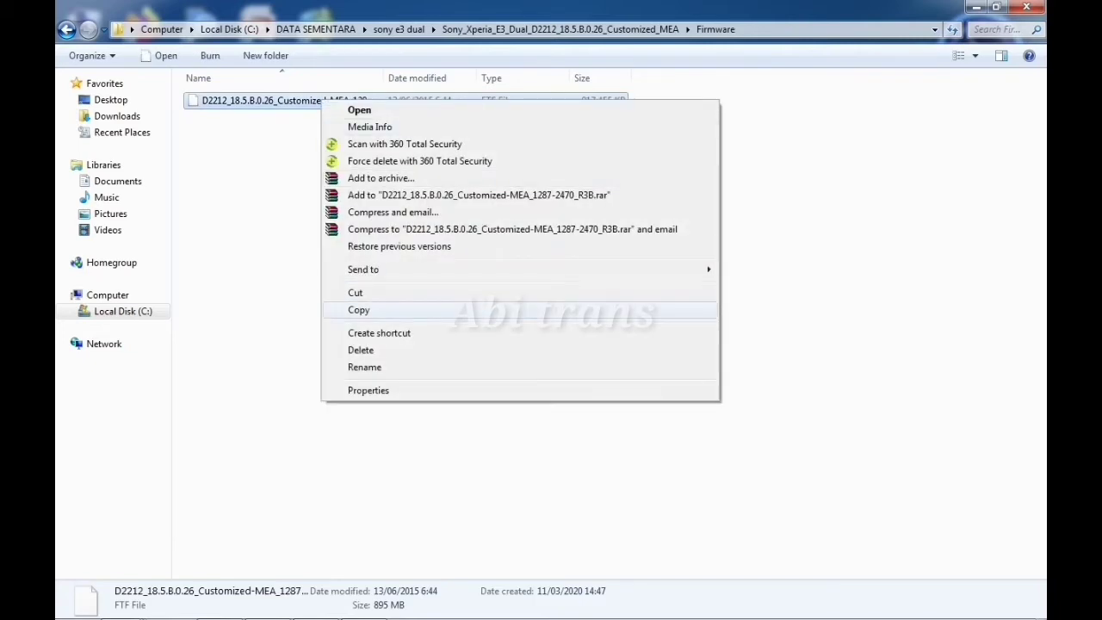
{"action": "left_click", "coordinate": [358, 310]}
- Paste the copied FTF file into C:\Flashtool\frimware and open that folder
{"action": "left_click", "coordinate": [123, 311]}
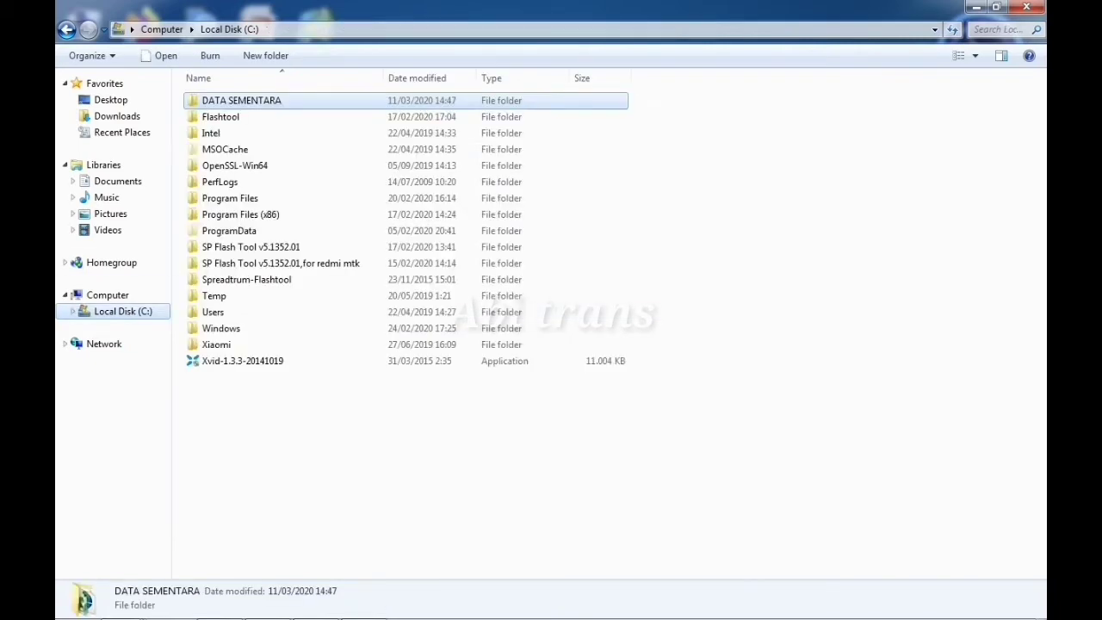
{"action": "double_click", "coordinate": [220, 117]}
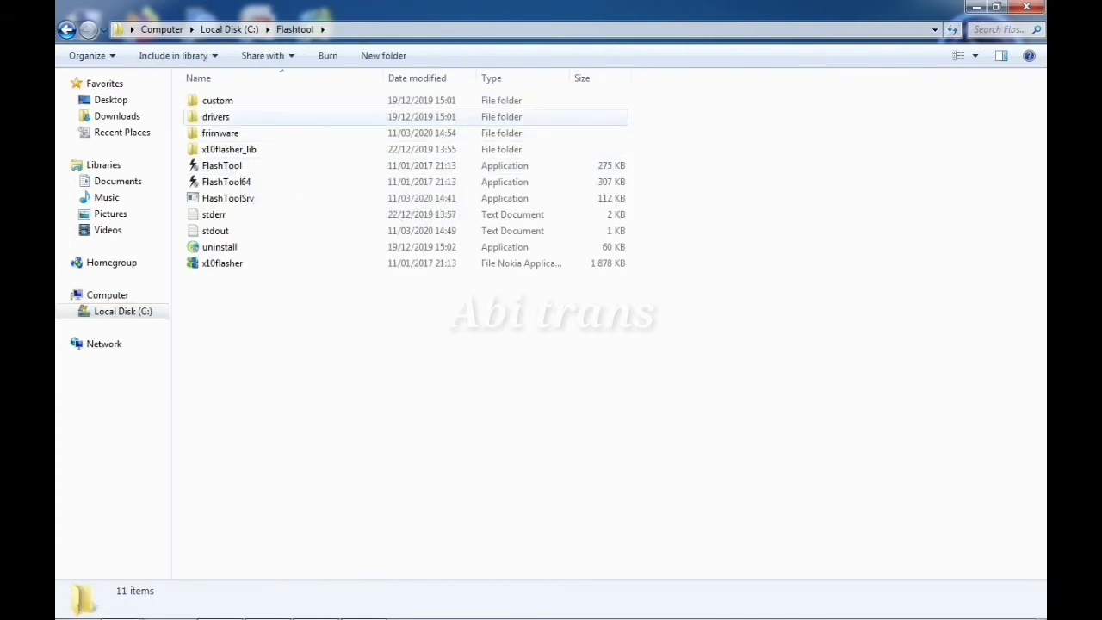
{"action": "left_click", "coordinate": [220, 133]}
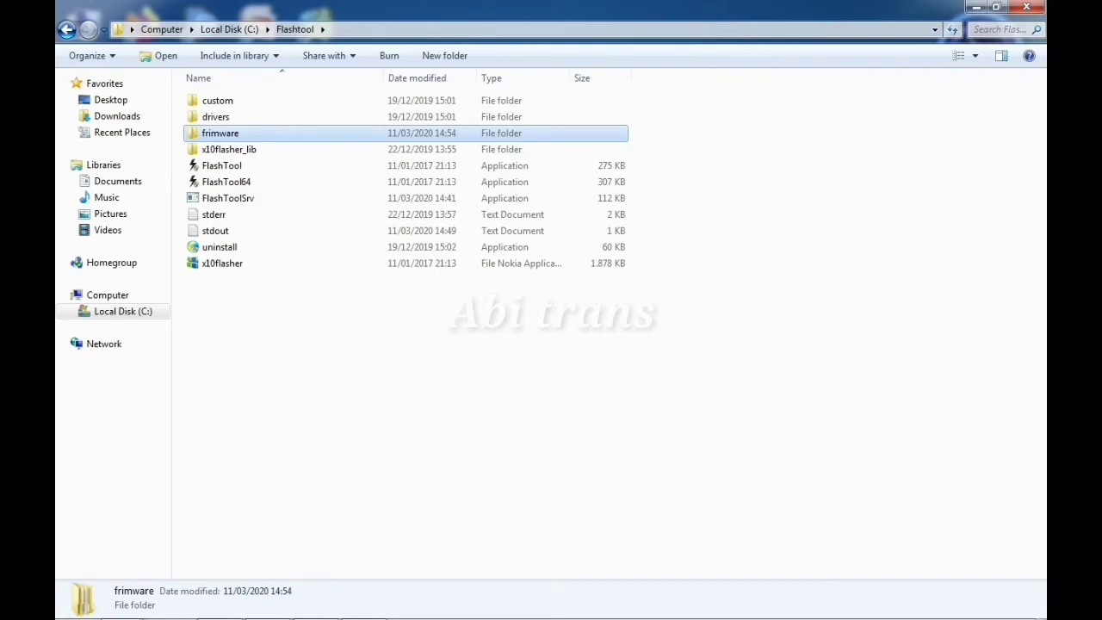
{"action": "right_click", "coordinate": [234, 133]}
{"action": "left_click", "coordinate": [276, 503]}
{"action": "key", "text": "Return"}
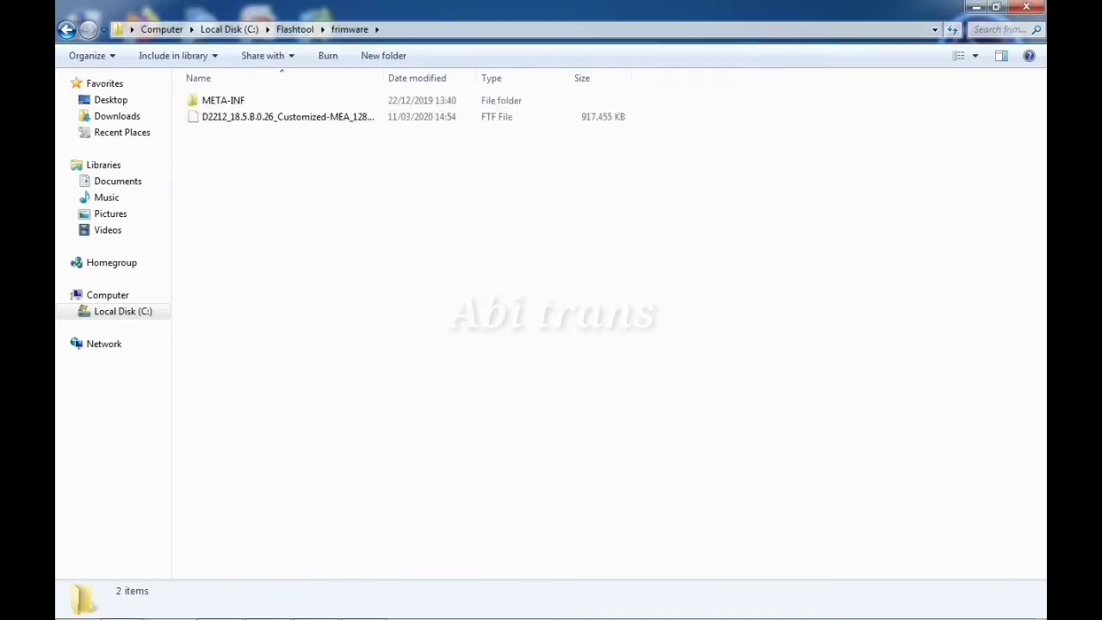
- Return to the Flashtool folder and launch the FlashTool application
{"action": "key", "text": "BackSpace"}
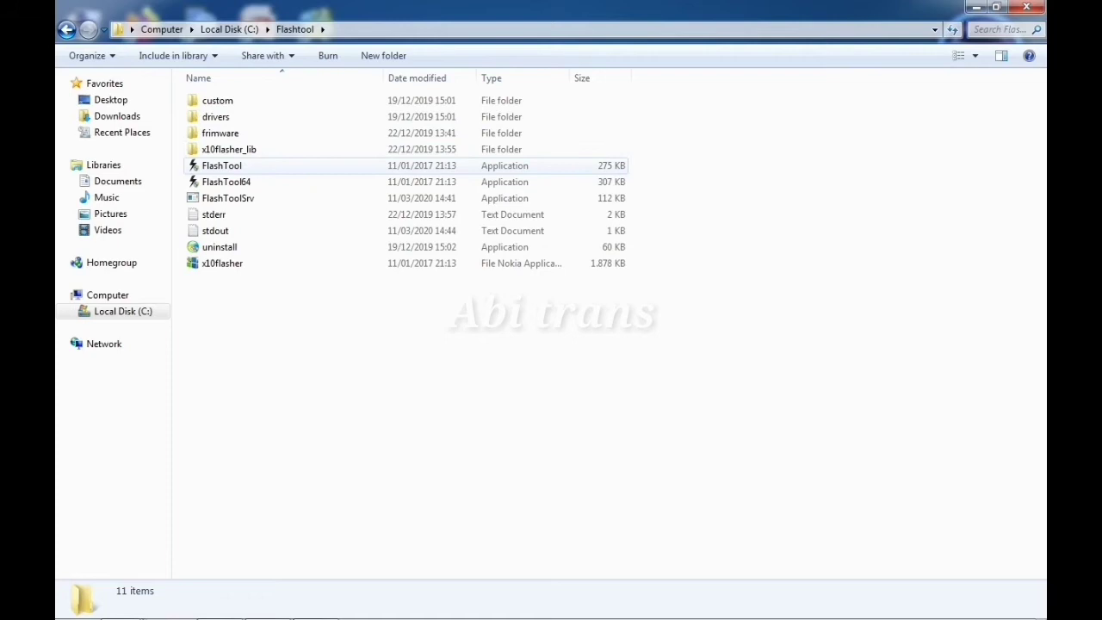
{"action": "left_click", "coordinate": [221, 165]}
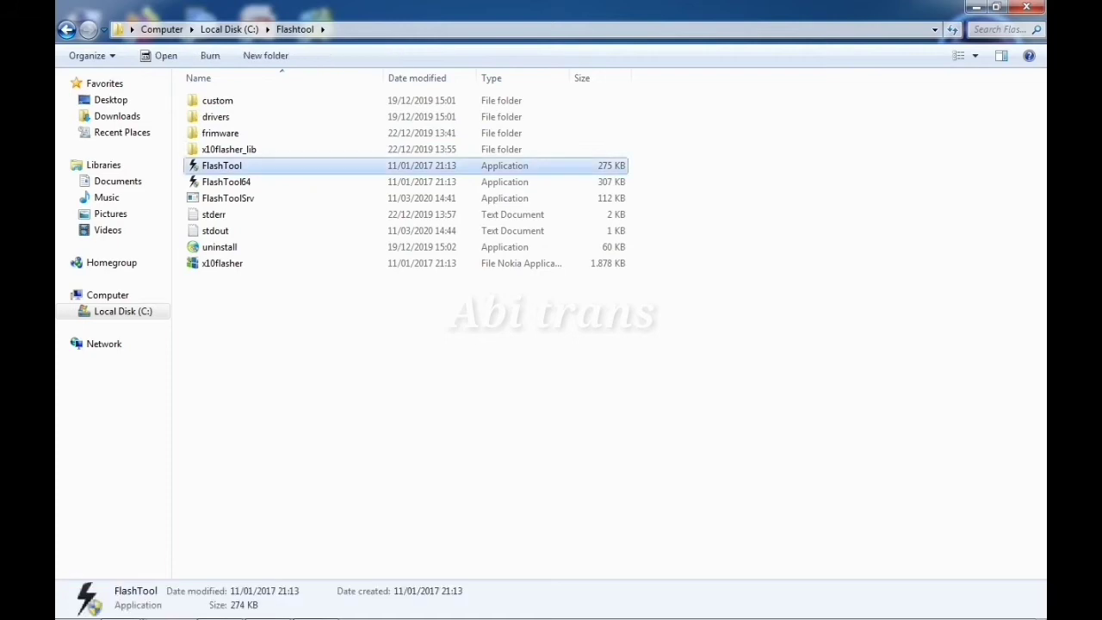
{"action": "right_click", "coordinate": [227, 166]}
{"action": "left_click", "coordinate": [285, 198]}
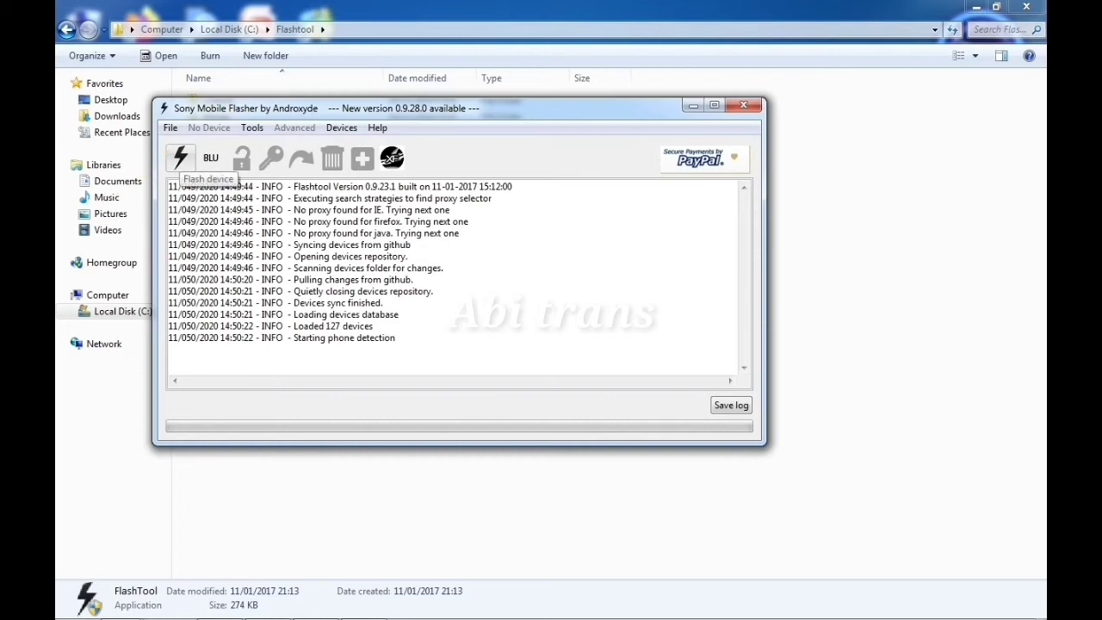
- Start flashing a device and confirm Flashmode as the boot mode
{"action": "left_click", "coordinate": [180, 158]}
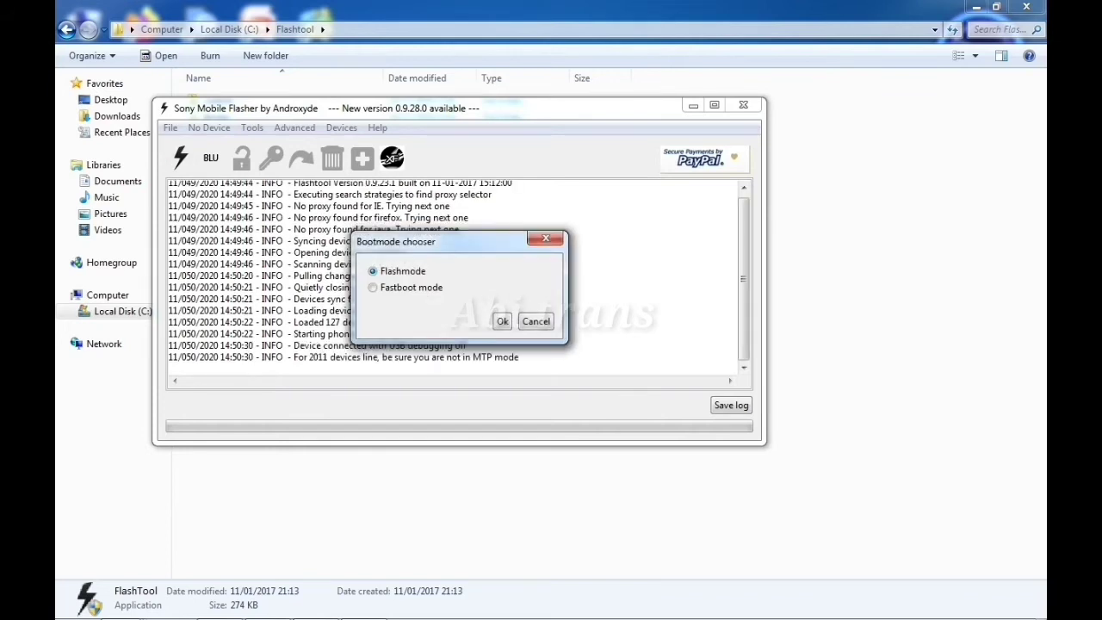
{"action": "left_click", "coordinate": [373, 287]}
{"action": "left_click", "coordinate": [373, 271]}
{"action": "key", "text": "Return"}
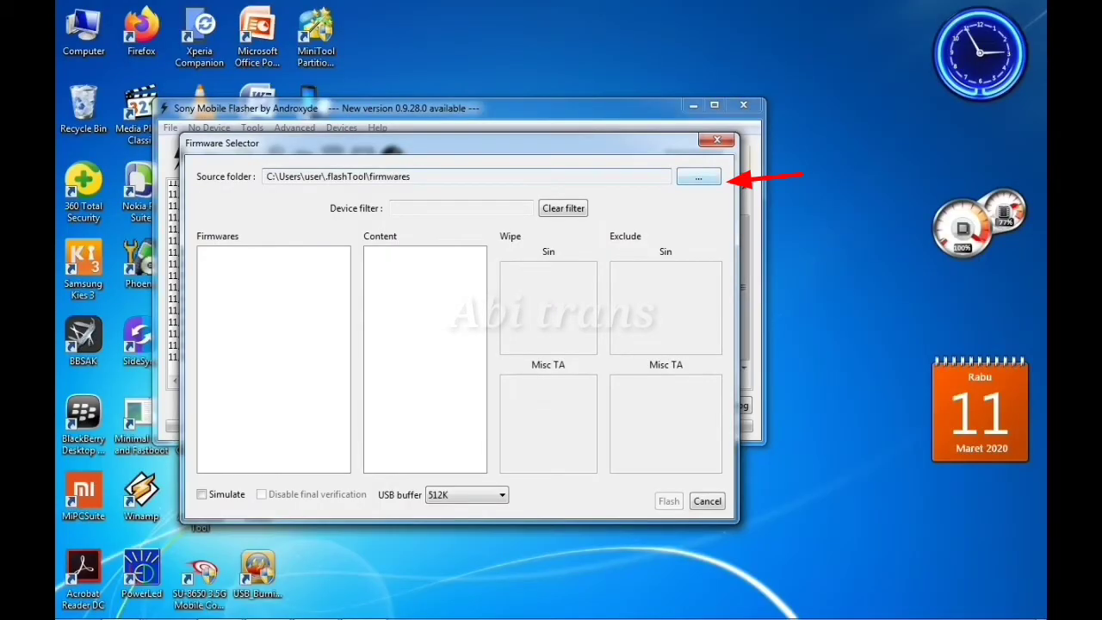
- Set the firmware source folder to C:\Flashtool\frimware
{"action": "left_click", "coordinate": [699, 176]}
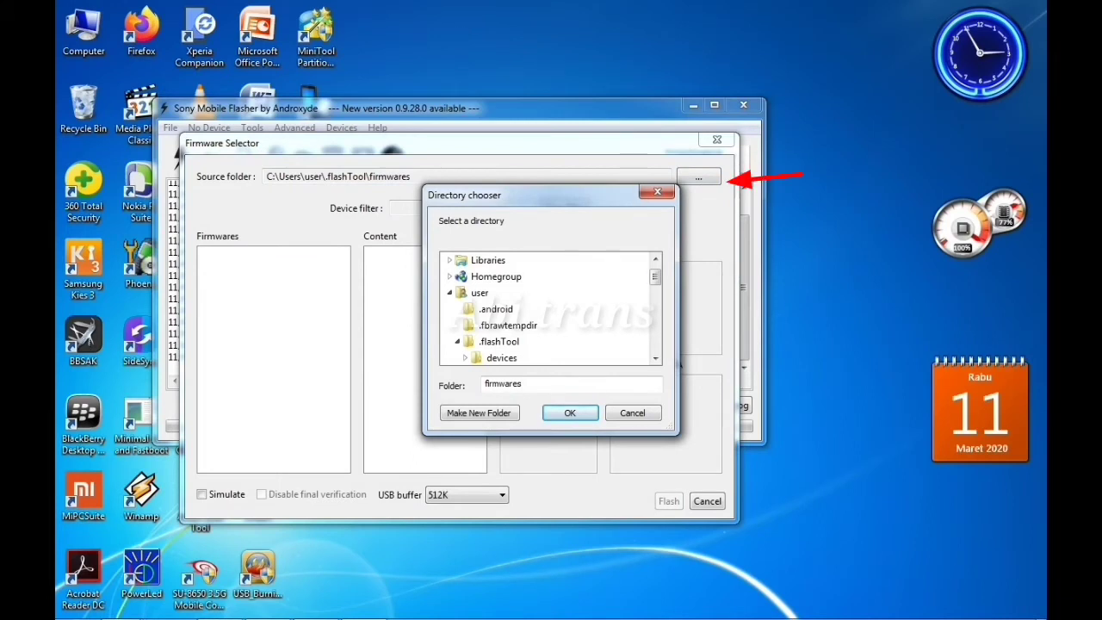
{"action": "scroll", "coordinate": [548, 309], "scroll_direction": "down", "scroll_amount": 8}
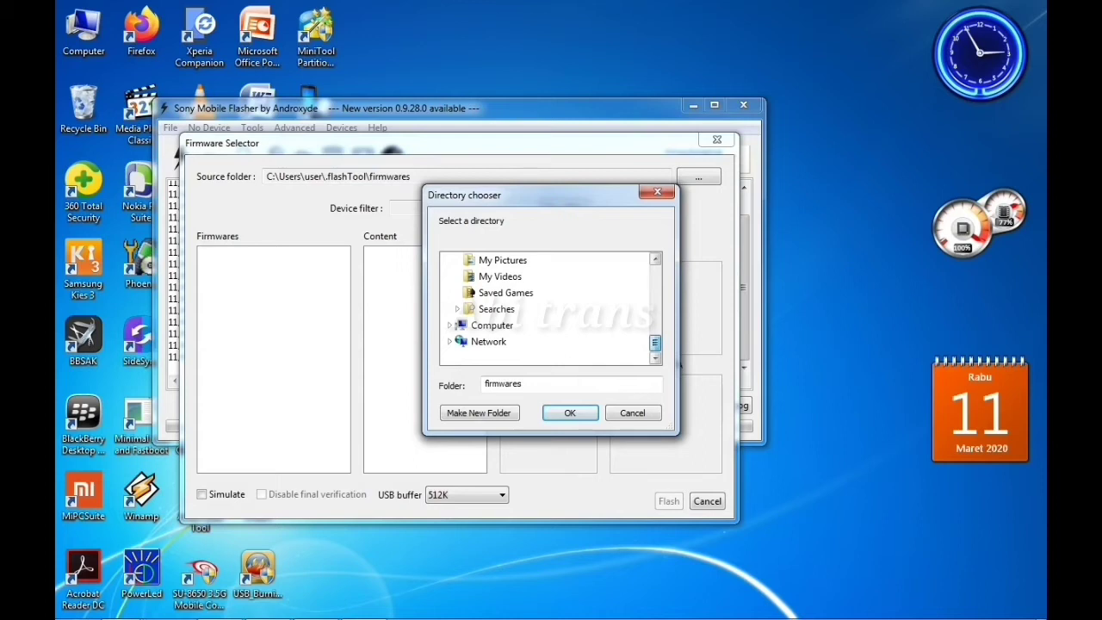
{"action": "double_click", "coordinate": [492, 326]}
{"action": "double_click", "coordinate": [507, 293]}
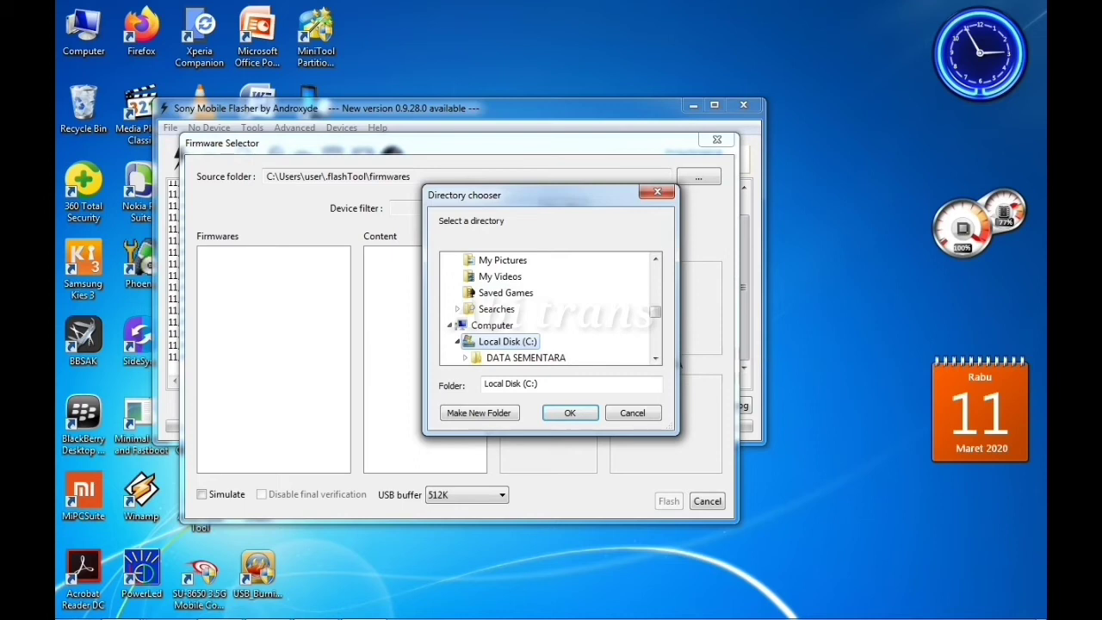
{"action": "scroll", "coordinate": [516, 323], "scroll_direction": "down", "scroll_amount": 2}
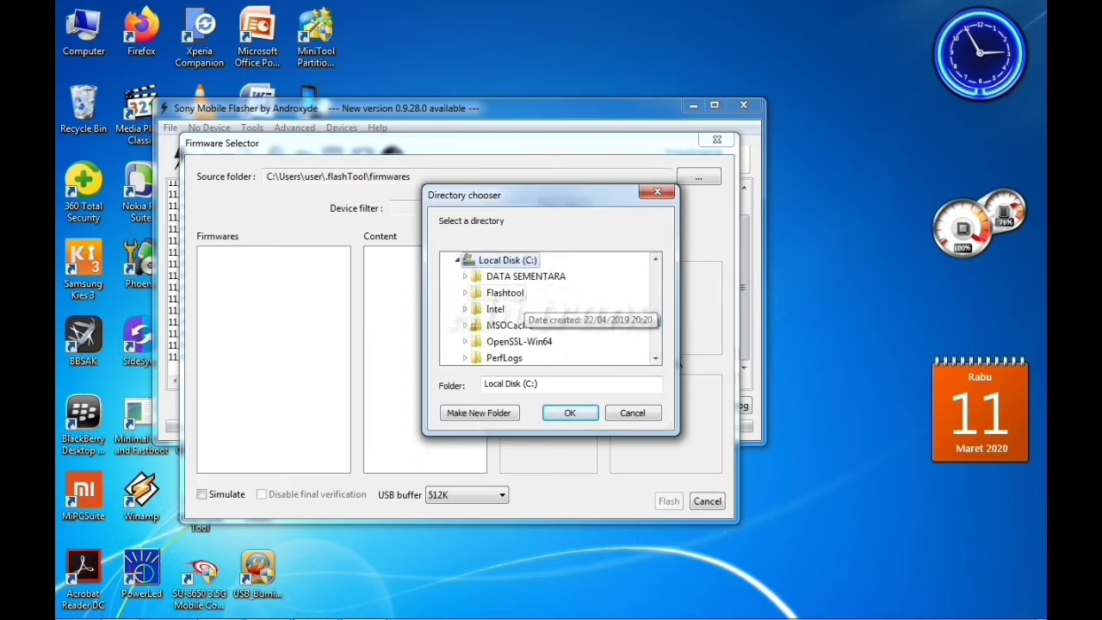
{"action": "left_click", "coordinate": [504, 292]}
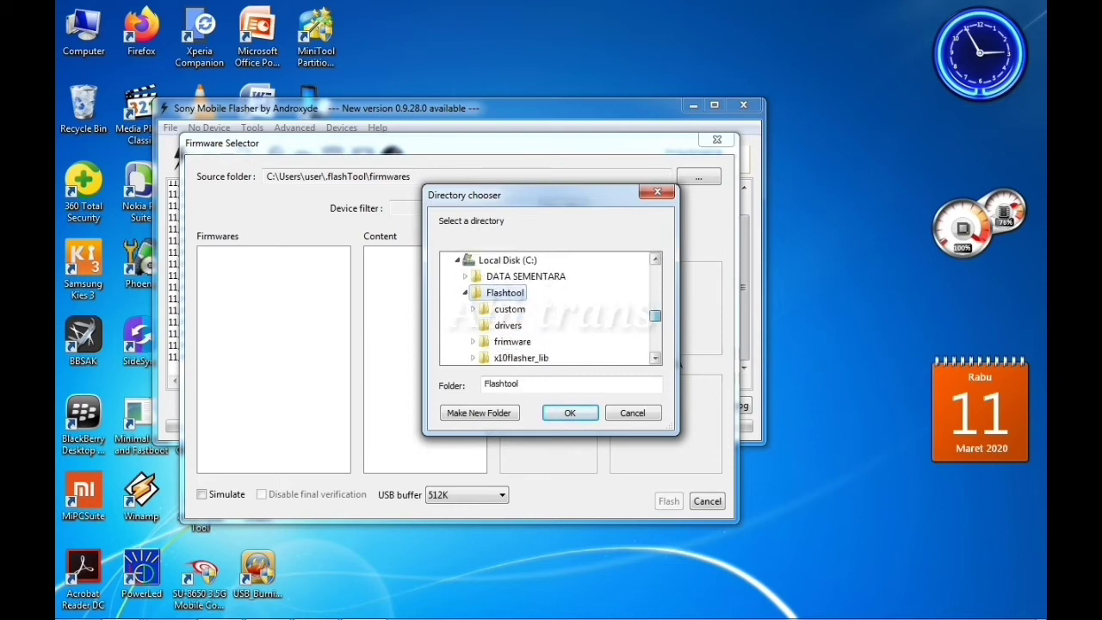
{"action": "left_click", "coordinate": [513, 342]}
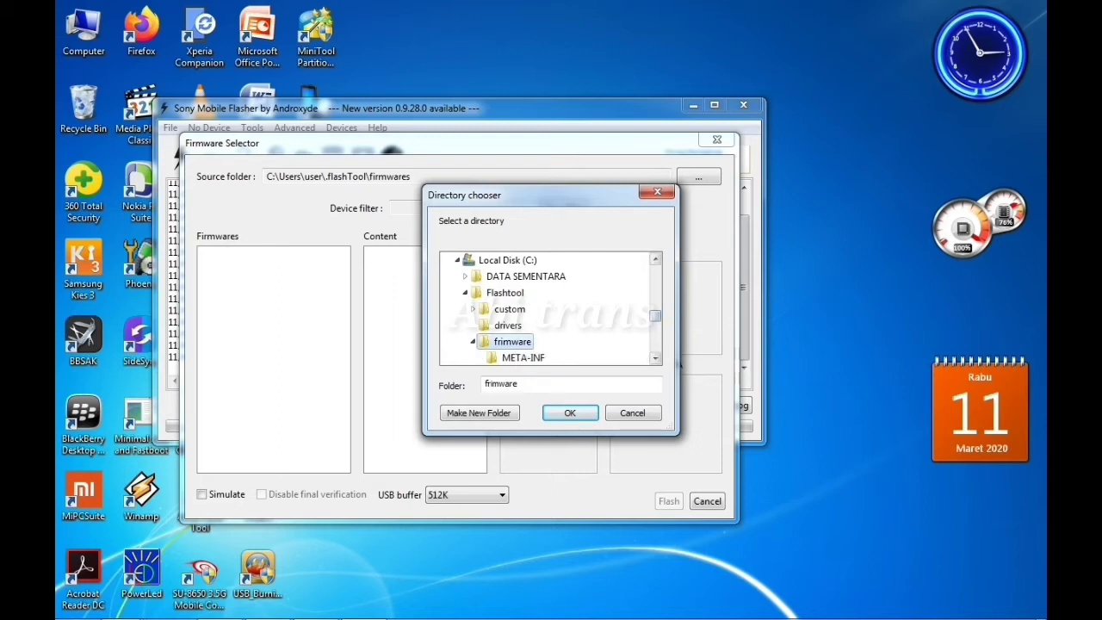
{"action": "scroll", "coordinate": [527, 328], "scroll_direction": "down", "scroll_amount": 1}
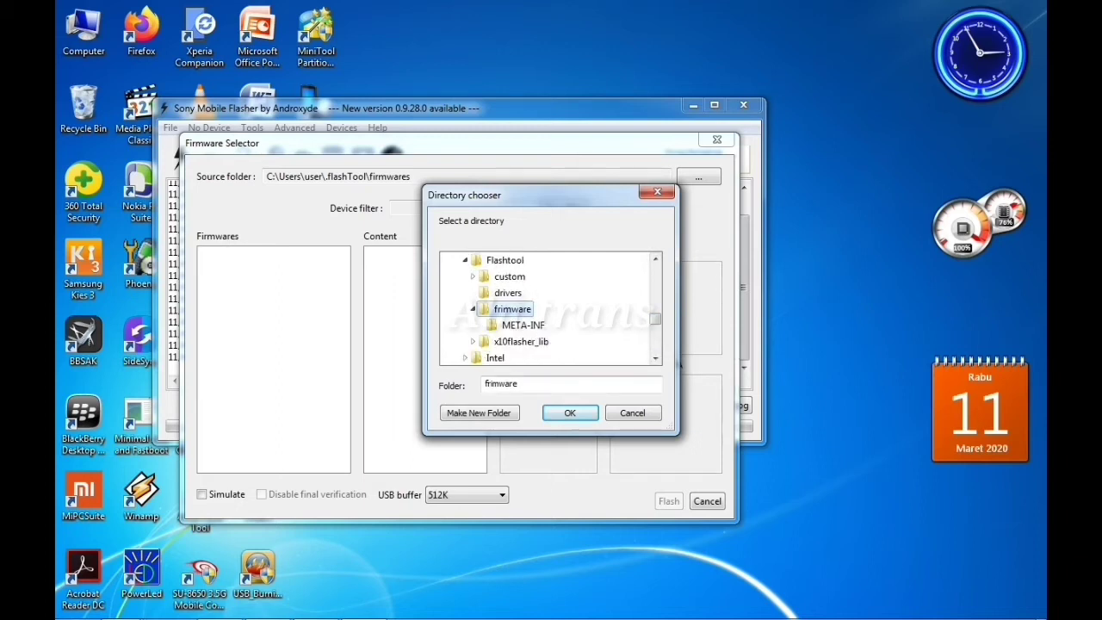
{"action": "key", "text": "Return"}
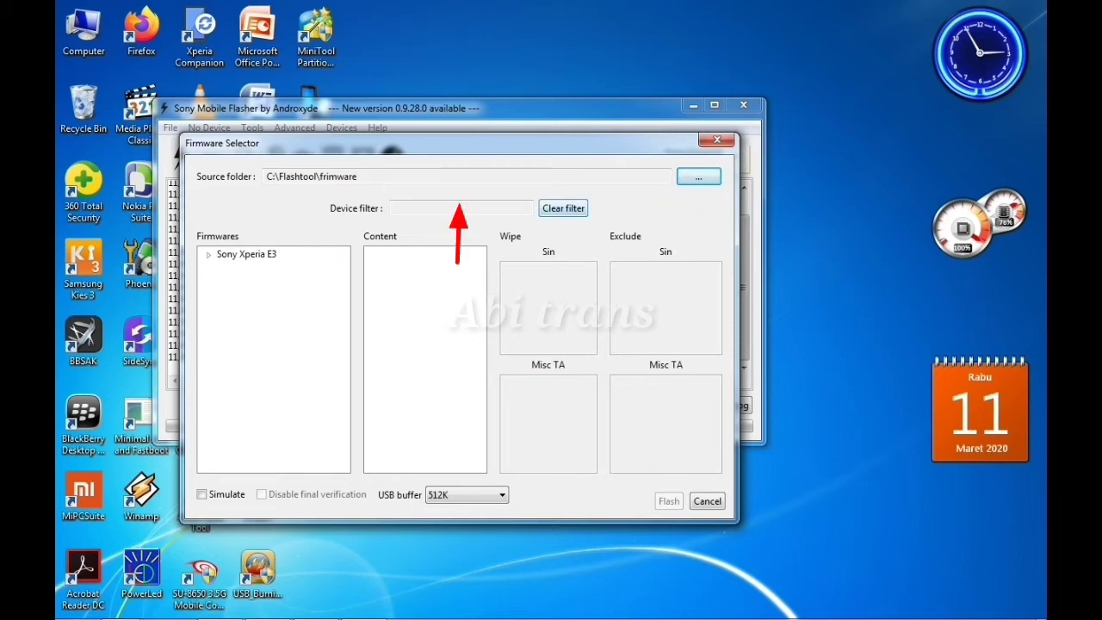
- Set the device filter to Sony Xperia E3 (D22XX)
{"action": "left_click", "coordinate": [462, 207]}
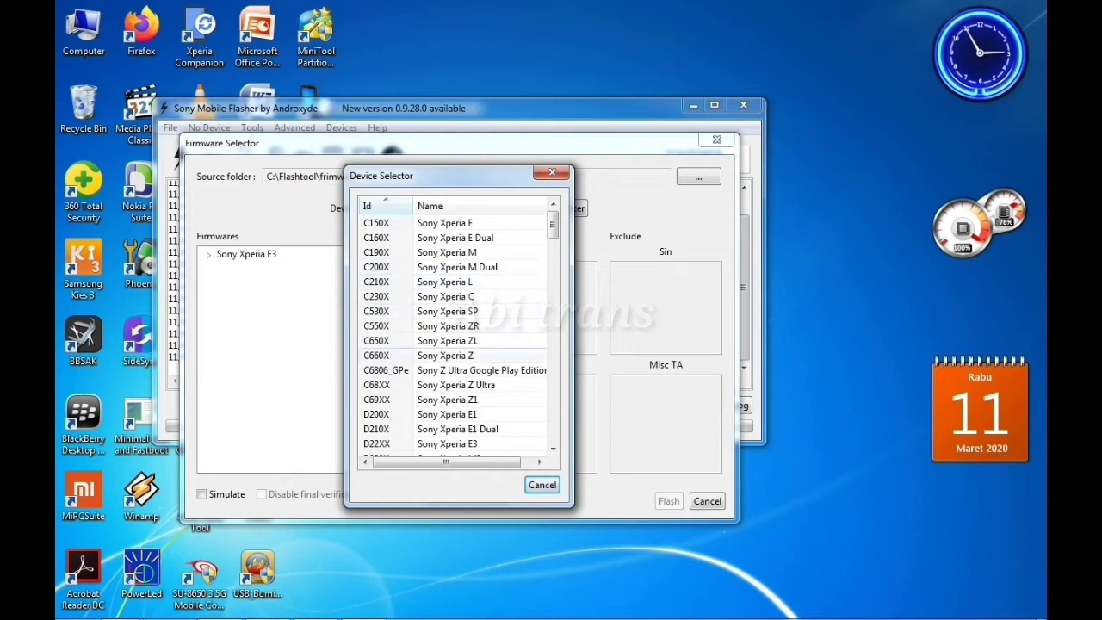
{"action": "scroll", "coordinate": [457, 336], "scroll_direction": "down", "scroll_amount": 2}
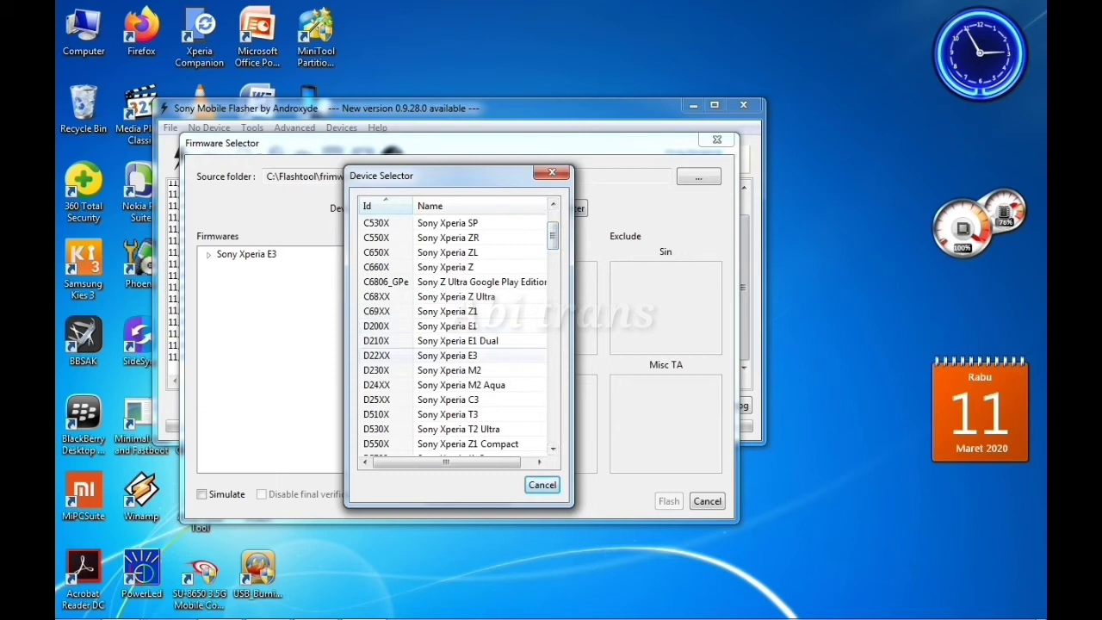
{"action": "left_click", "coordinate": [448, 355]}
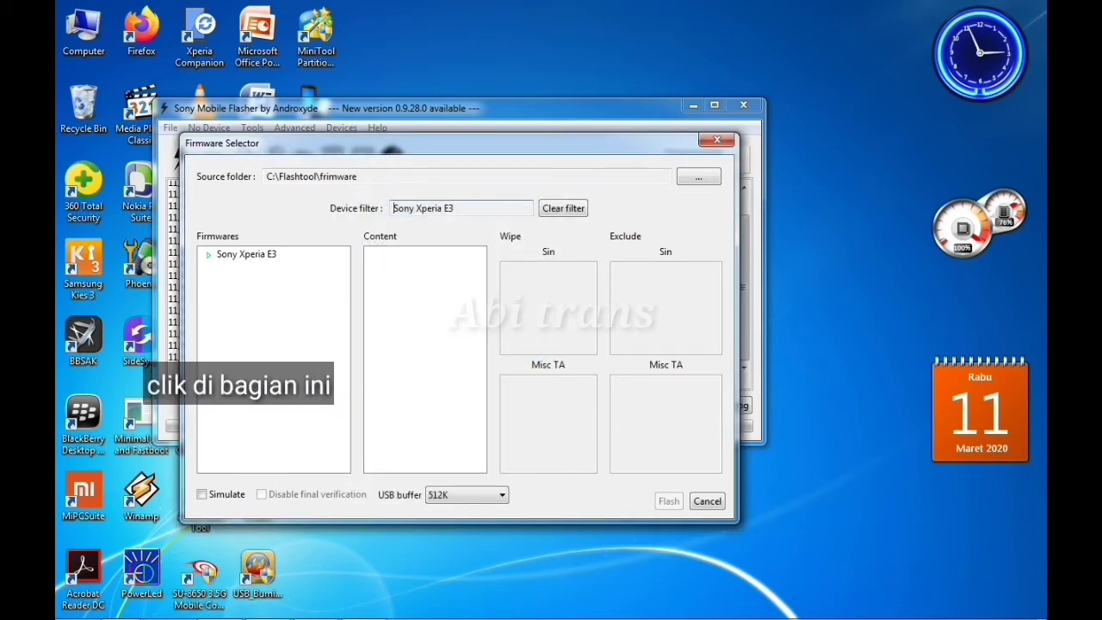
- Select firmware 18.5.B.0.26 under Sony Xperia E3, D2212, Customized MEA, and start flashing it
{"action": "double_click", "coordinate": [246, 254]}
{"action": "left_click", "coordinate": [223, 268]}
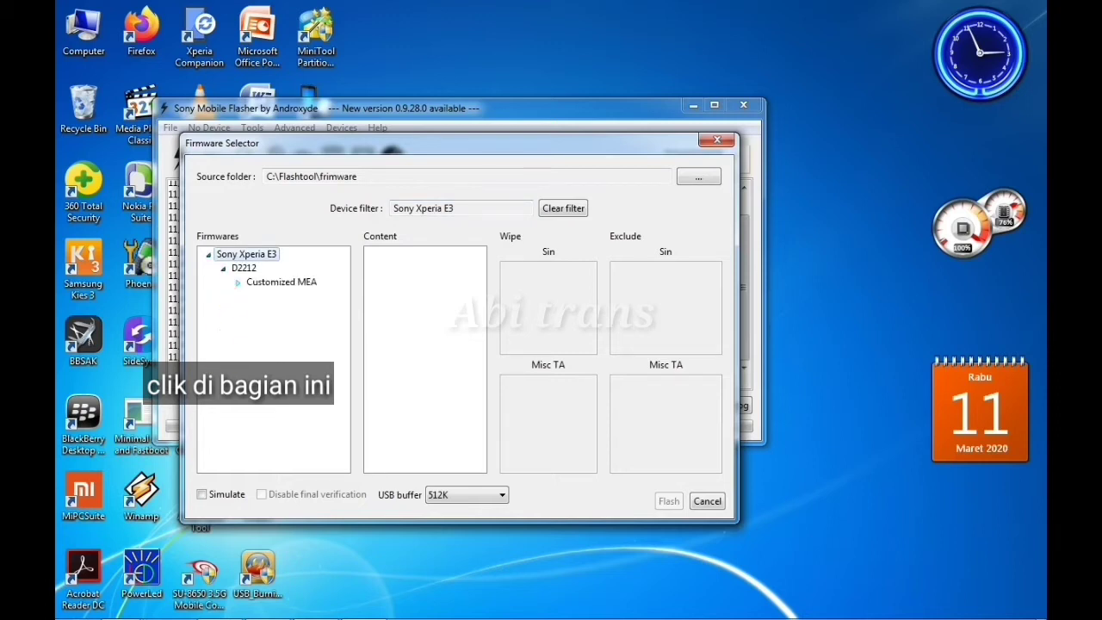
{"action": "left_click", "coordinate": [237, 282]}
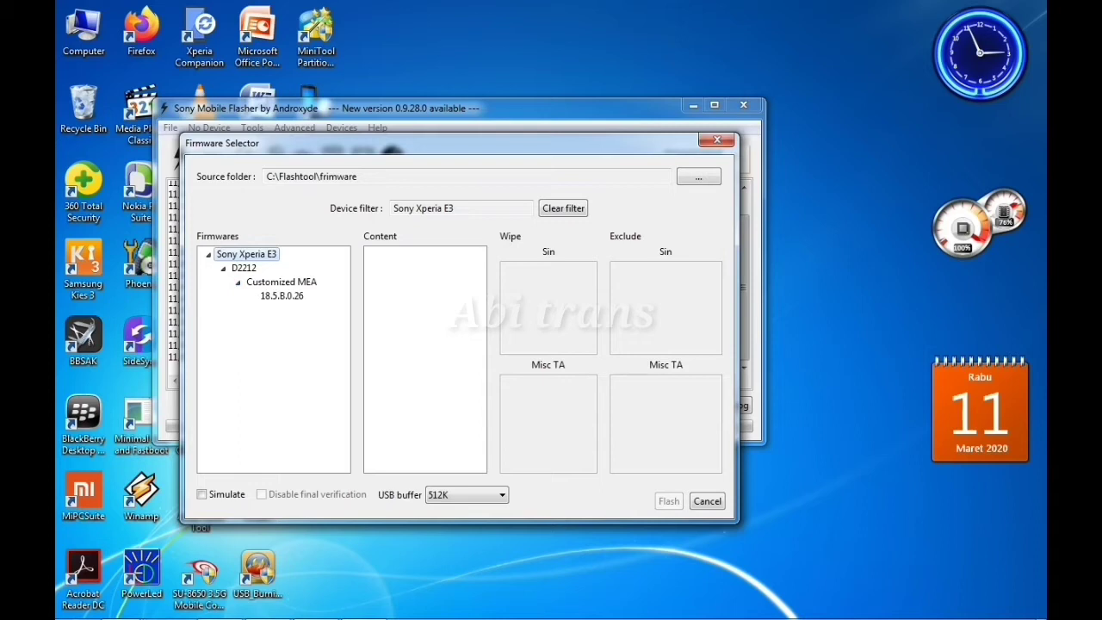
{"action": "left_click", "coordinate": [282, 295]}
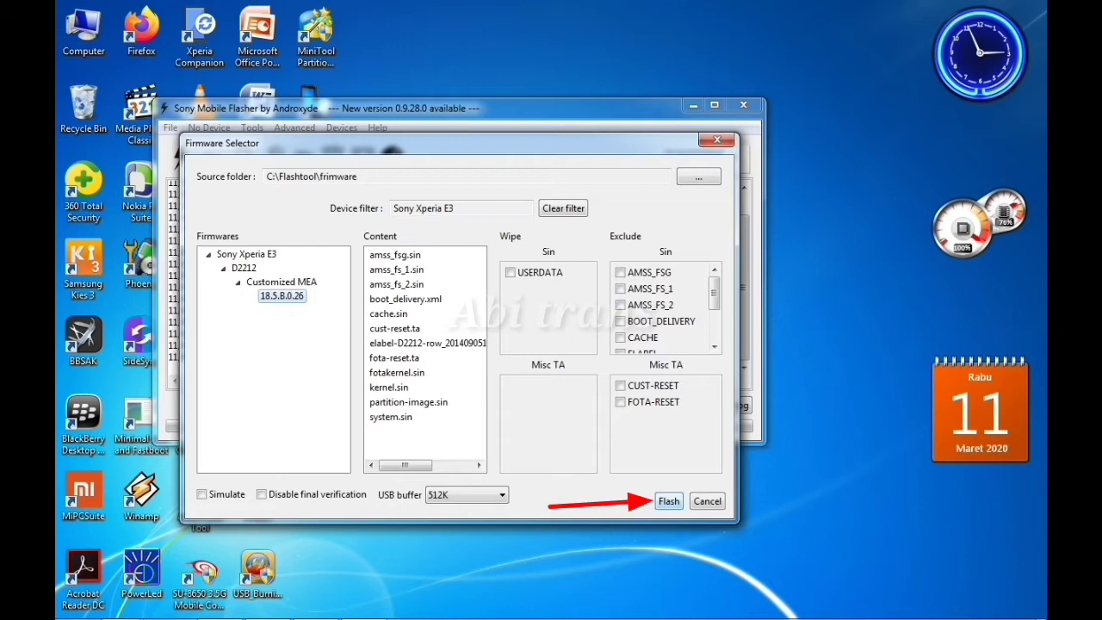
{"action": "key", "text": "Return"}
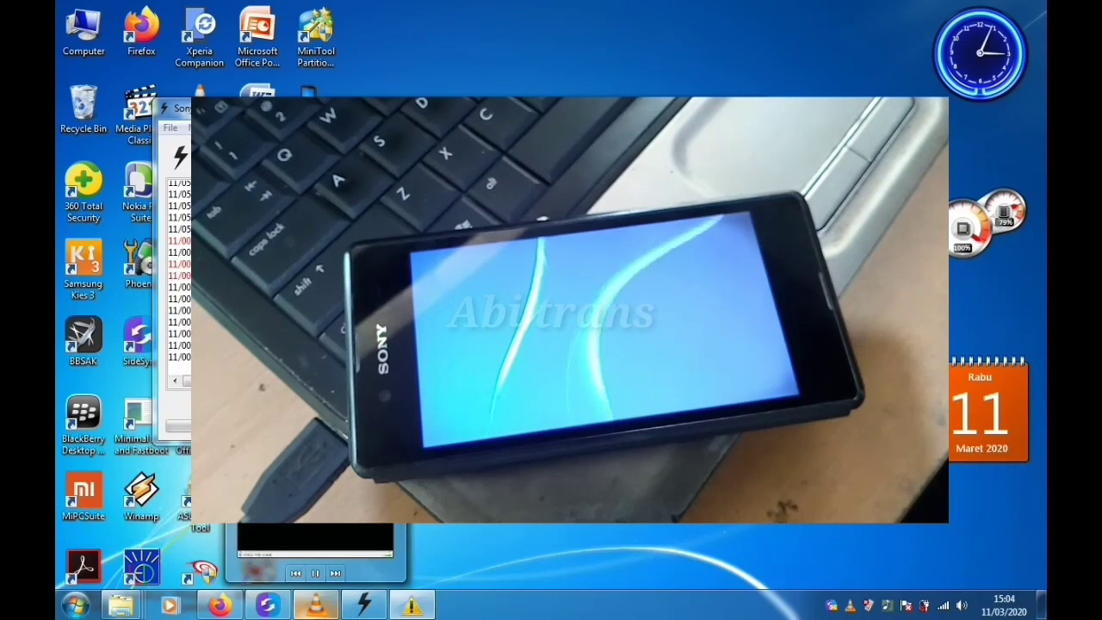
{"action": "left_click", "coordinate": [315, 605]}
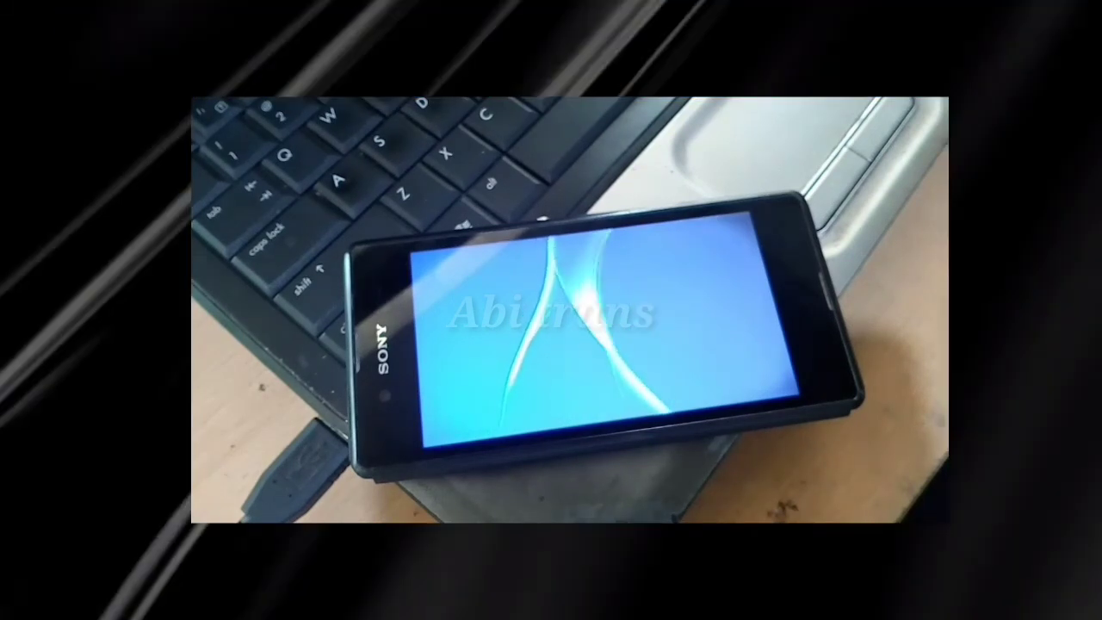